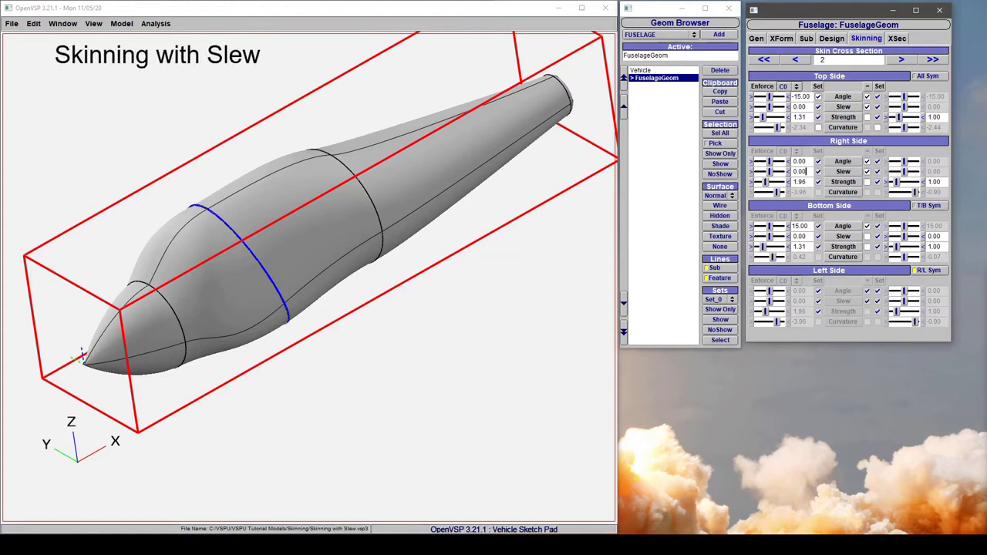
Orbit around the fuselage to inspect the tilted cross section from several angles.
drag(390, 226, 242, 280)
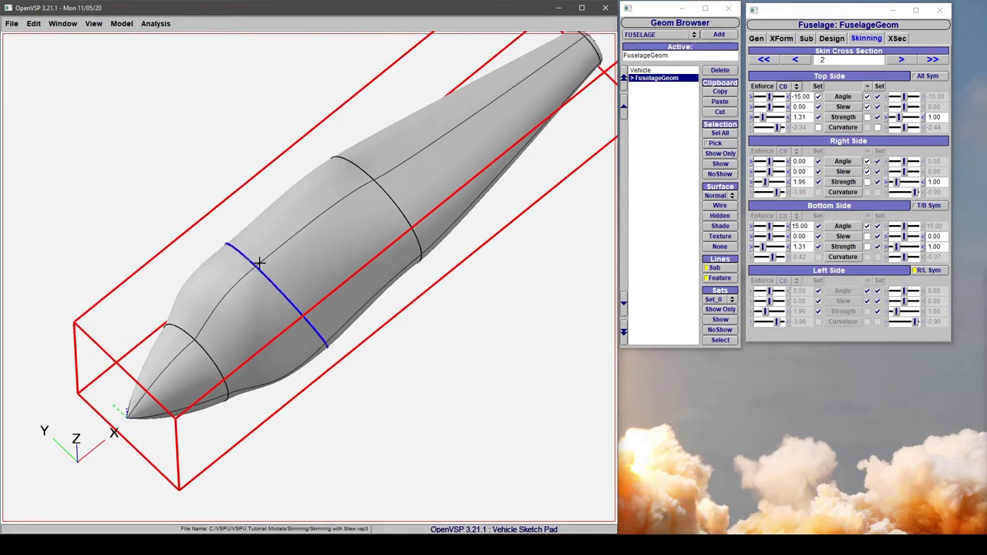
drag(258, 278, 313, 246)
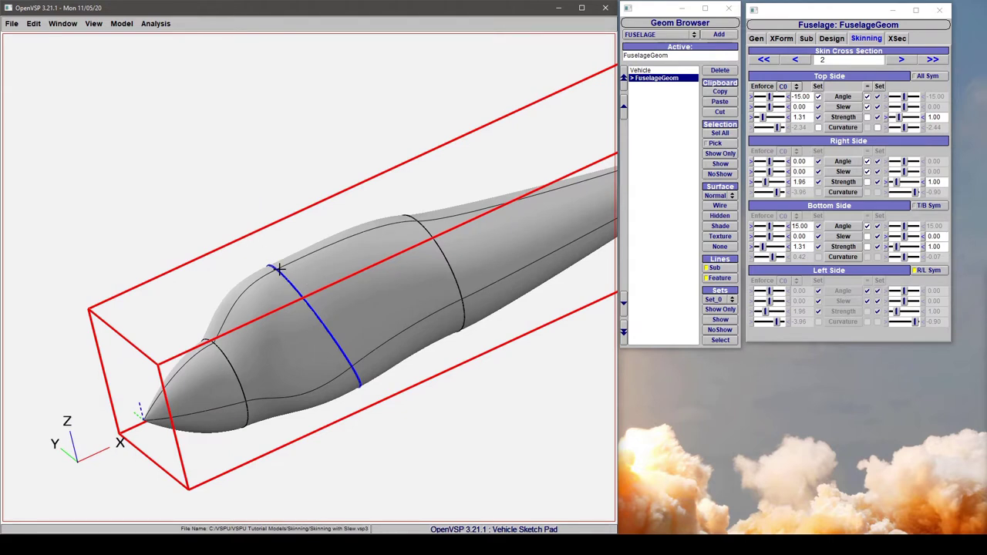
drag(279, 269, 331, 308)
mouse_move(281, 289)
mouse_down()
mouse_move(286, 327)
mouse_move(278, 282)
mouse_up()
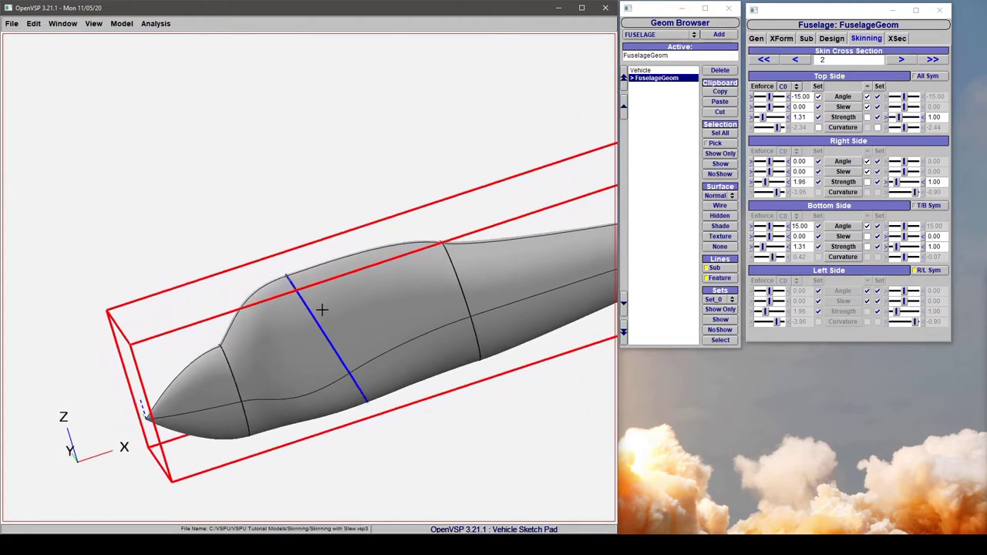
drag(326, 334, 383, 420)
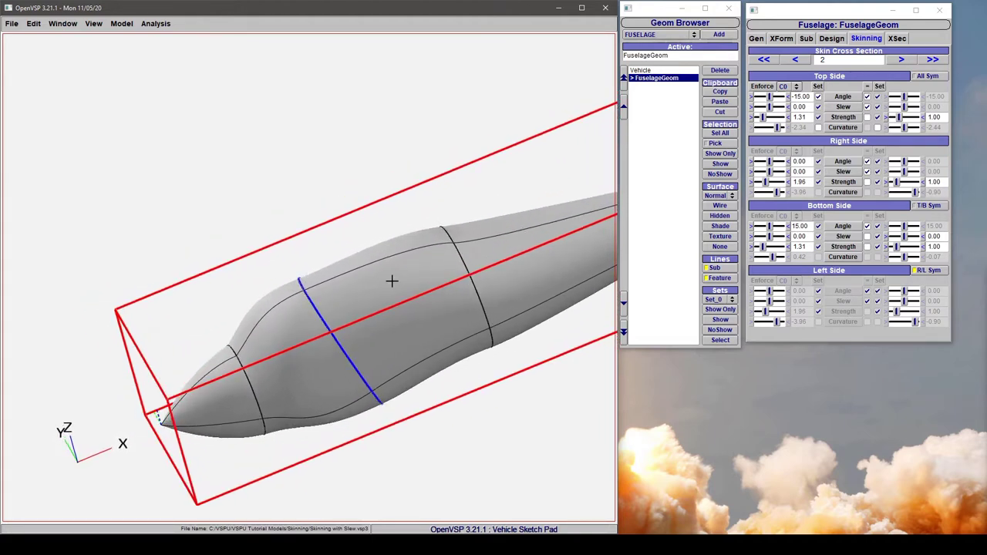
drag(393, 280, 258, 260)
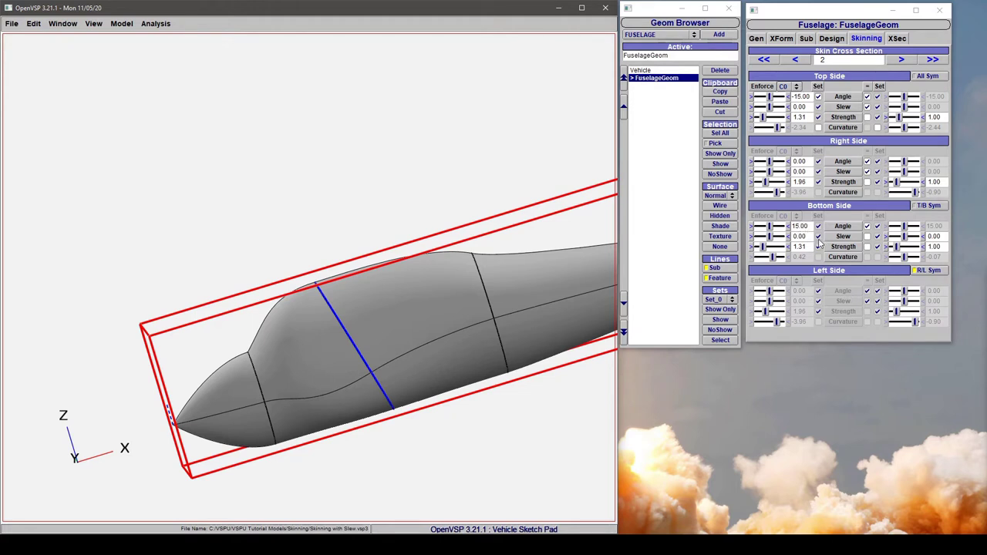
Jump to the F7 side view, pan the fuselage, then return to an oblique nose view.
key(F7)
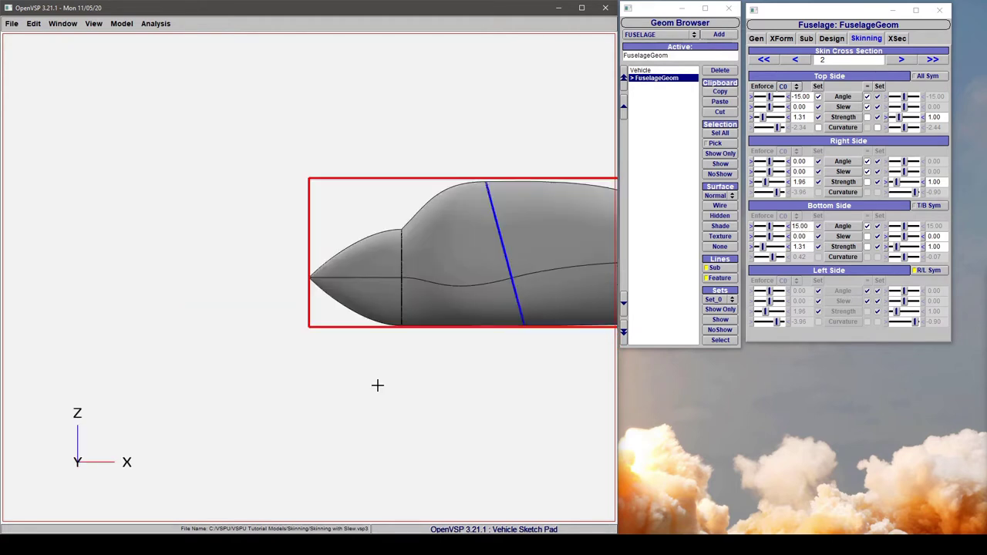
right_drag(488, 215, 357, 200)
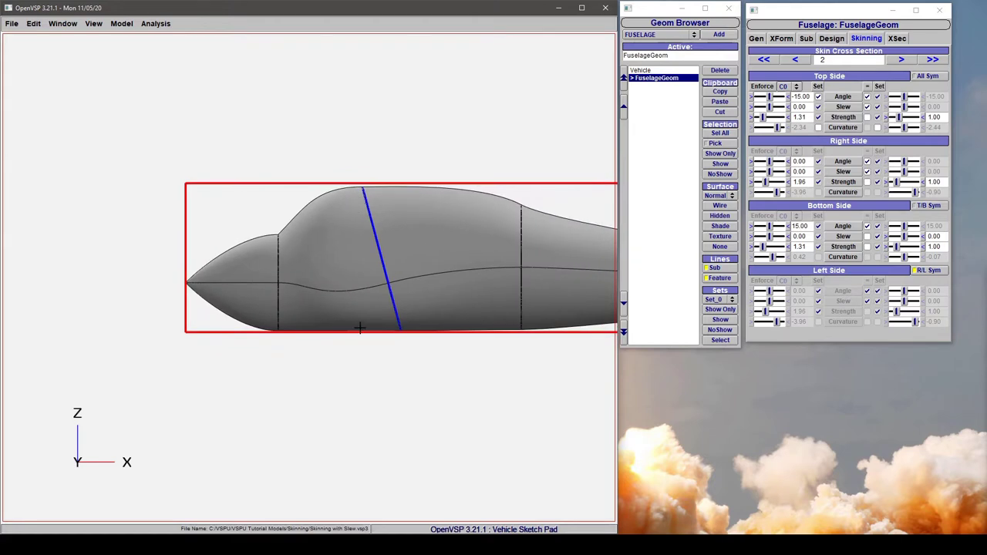
drag(256, 224, 403, 304)
scroll(351, 283, up, 2)
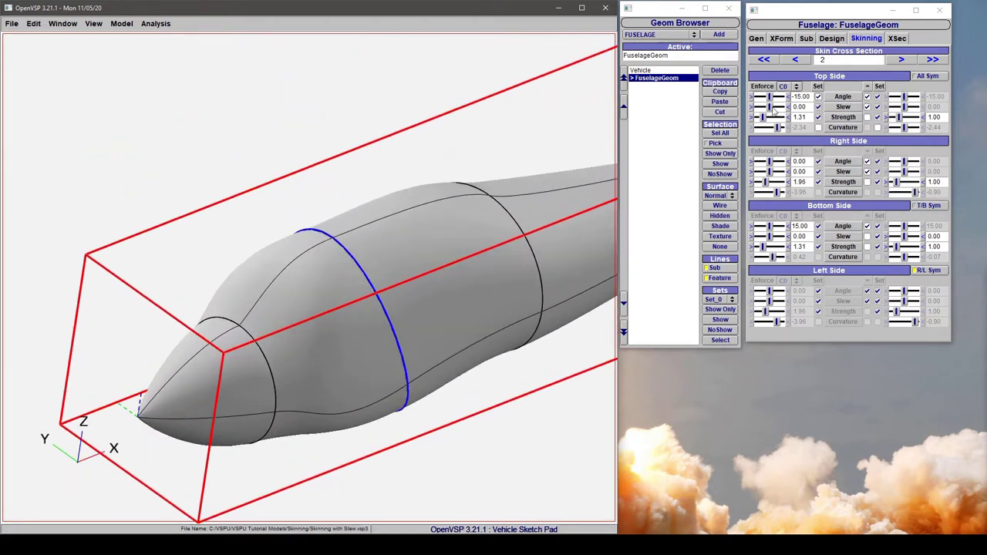
Experiment with raising the top side slew, then reset it to 0.00.
click(770, 110)
drag(770, 108, 777, 120)
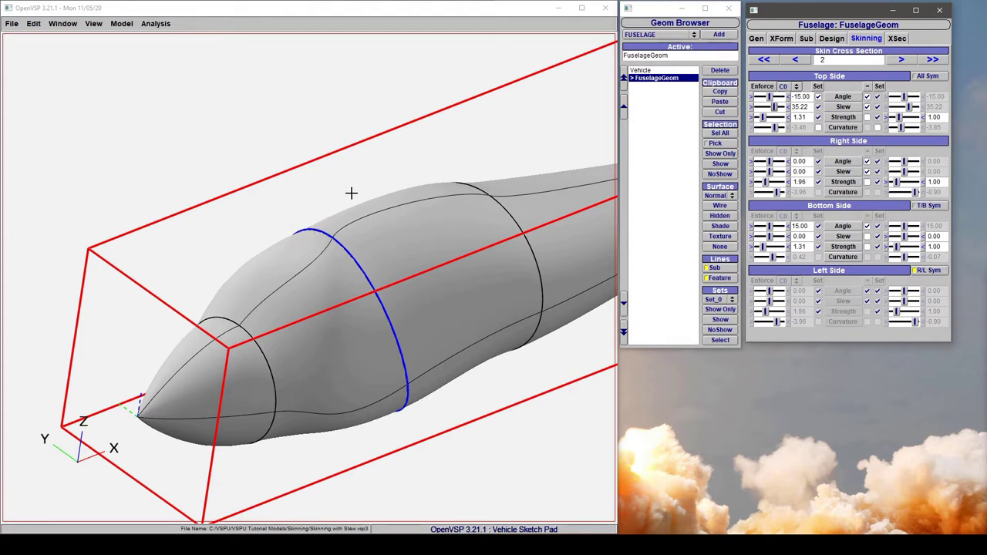
mouse_move(773, 107)
mouse_down()
mouse_move(785, 112)
mouse_move(776, 108)
mouse_up()
double_click(803, 107)
text(0)
key(Return)
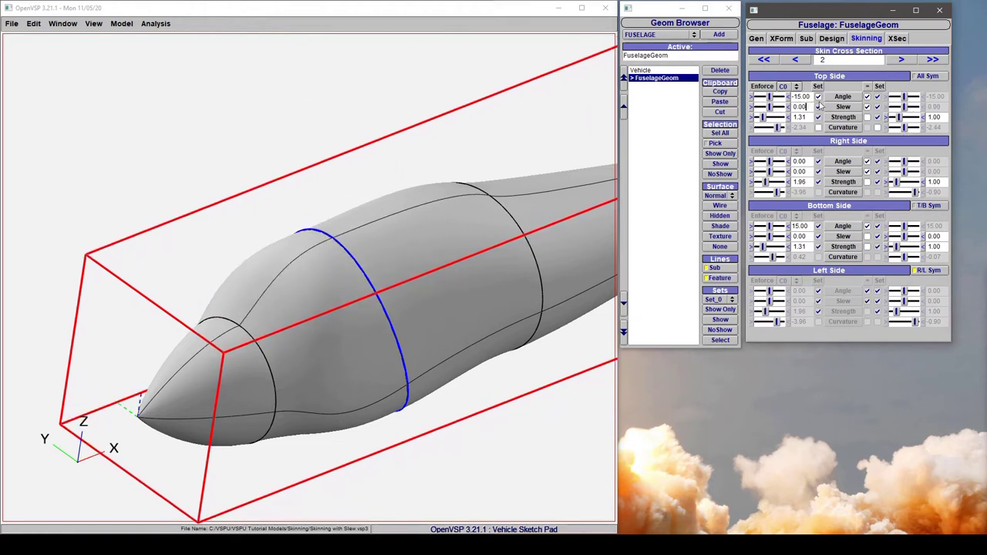
Frame the nose and tilted section in the F7 side view and raise the right side slew to 19.57.
drag(424, 277, 398, 309)
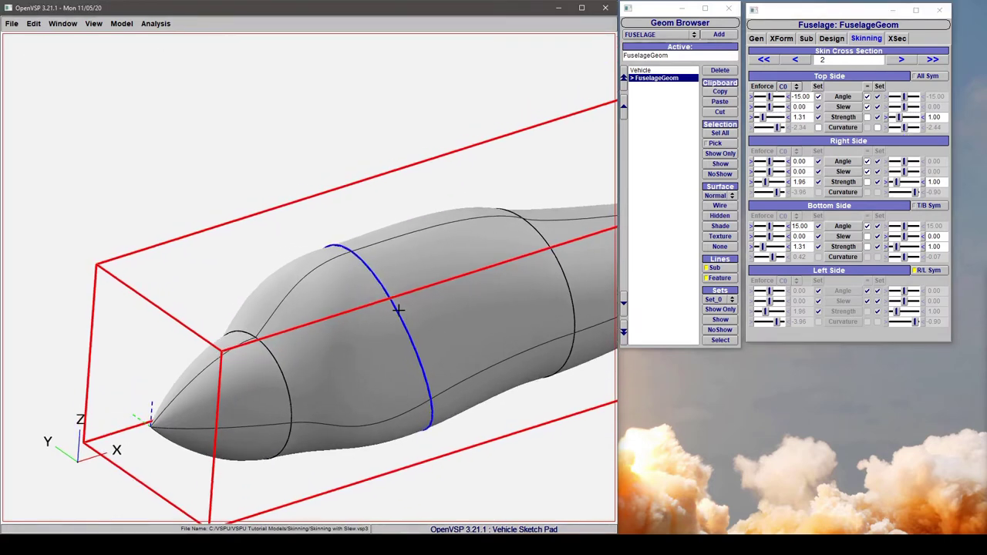
key(F7)
right_drag(480, 289, 280, 281)
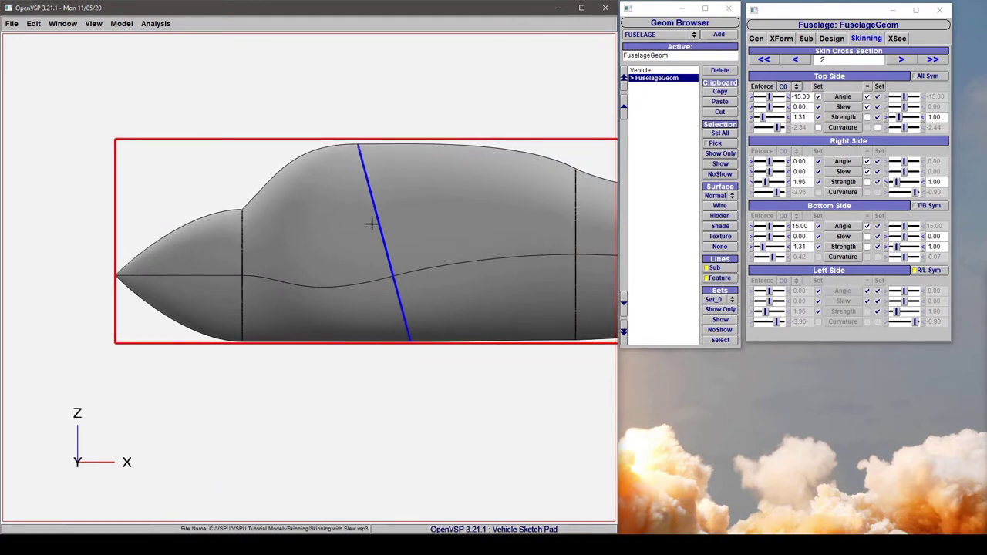
right_drag(301, 240, 203, 219)
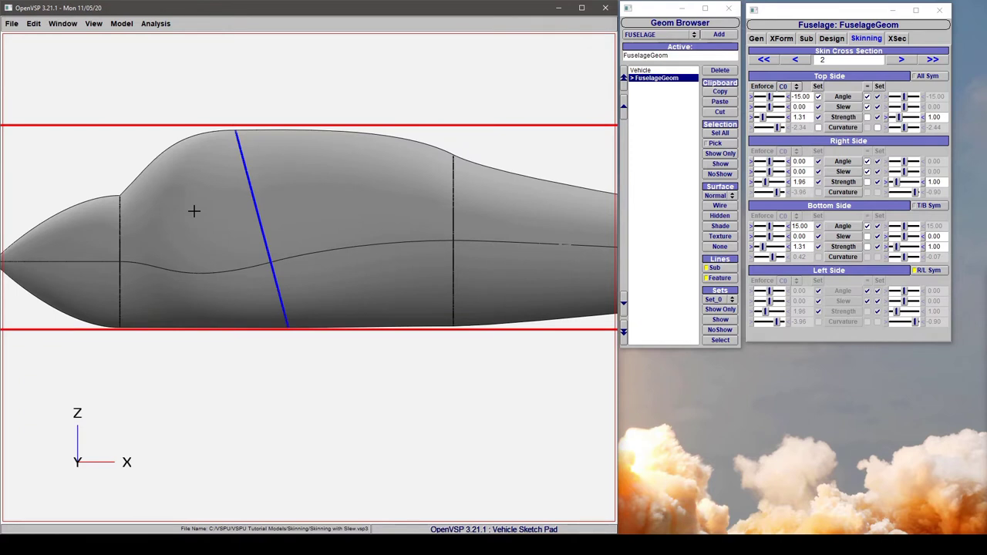
right_drag(194, 211, 222, 180)
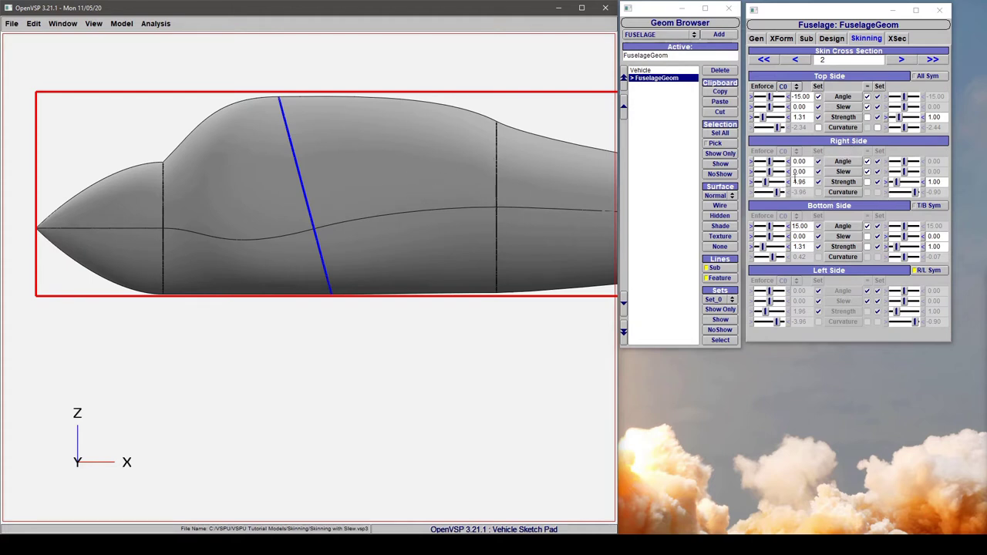
drag(771, 175, 779, 172)
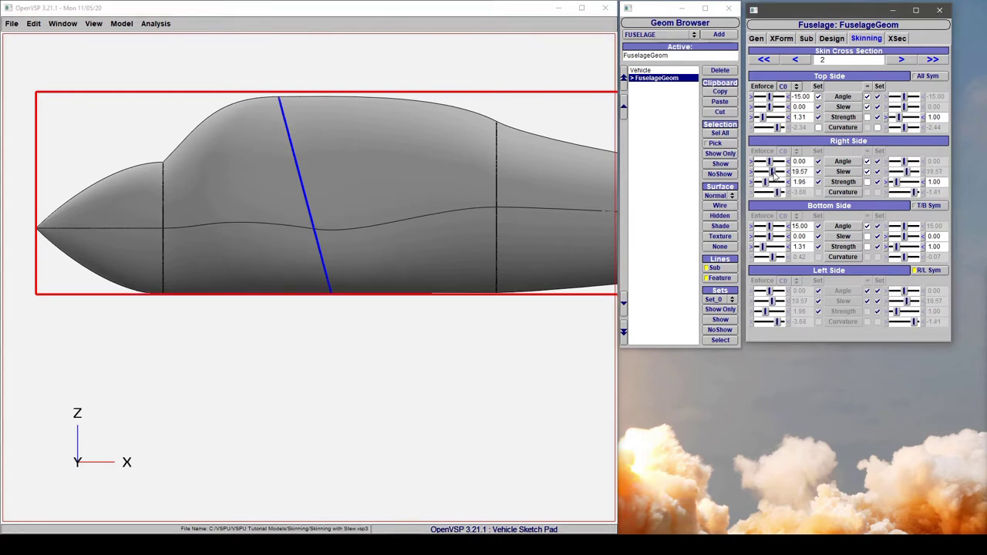
Enter 15 as cross section 2's right side slew, mirrored on the left.
double_click(813, 172)
text(15)
key(Return)
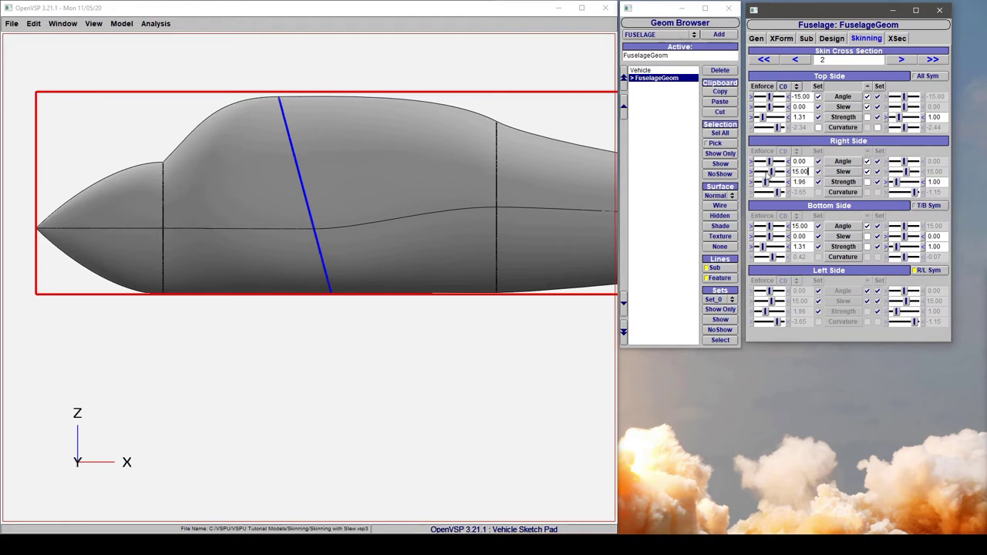
Show the fuselage as a hidden-line wireframe and preview it with right side slew 0.
click(716, 217)
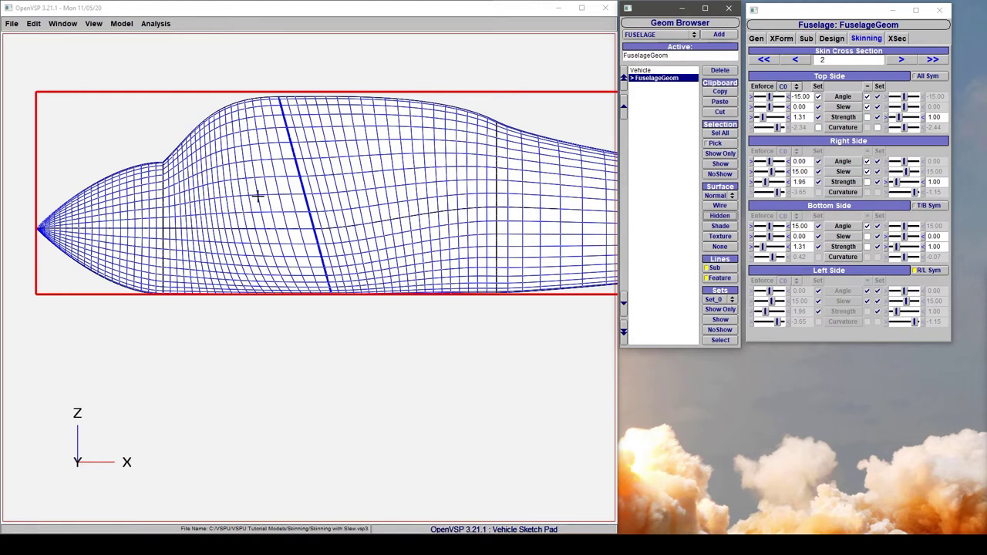
click(803, 171)
double_click(803, 171)
text(0)
key(Return)
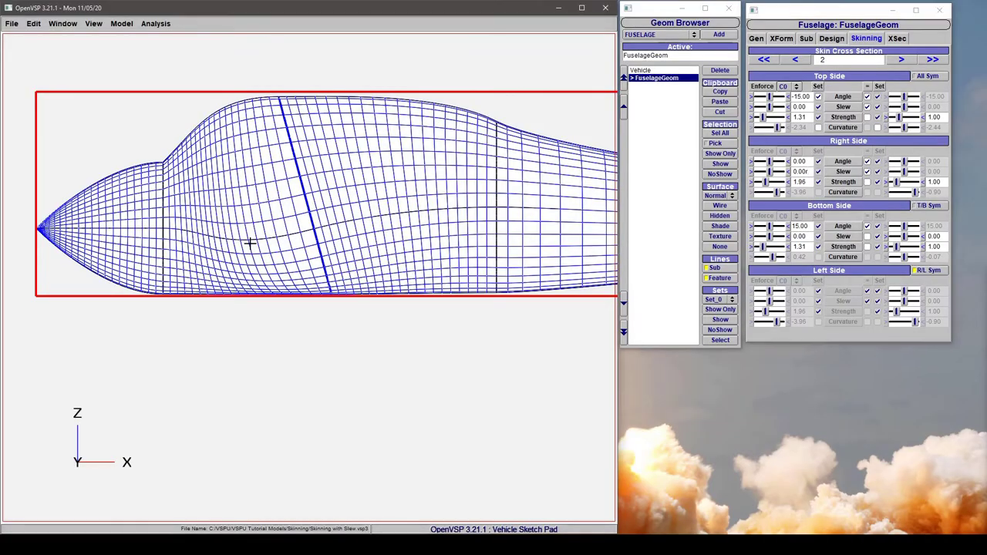
right_drag(249, 244, 264, 307)
drag(264, 307, 239, 240)
drag(339, 305, 243, 284)
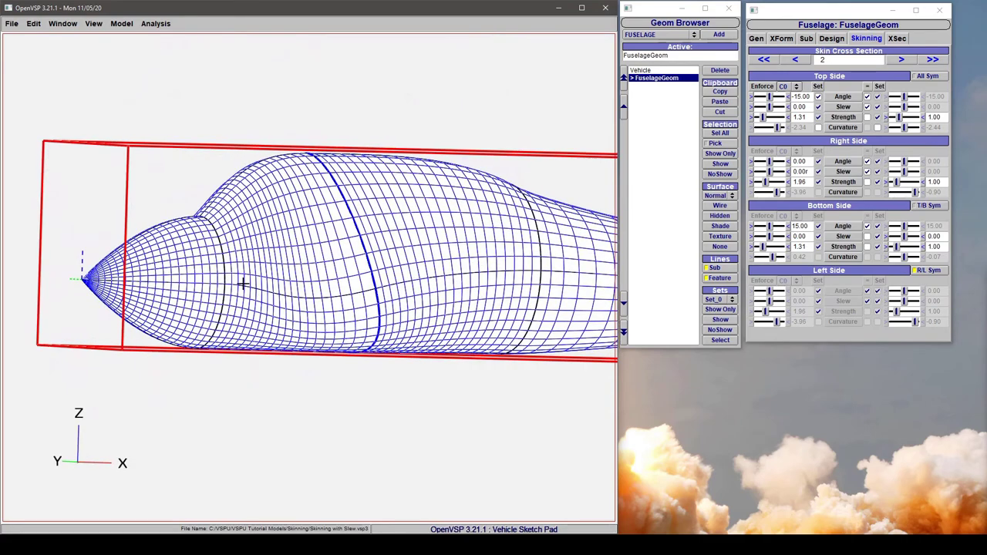
Restore the right side slew to 15 and view the fuselage from the front three-quarter angle.
double_click(807, 172)
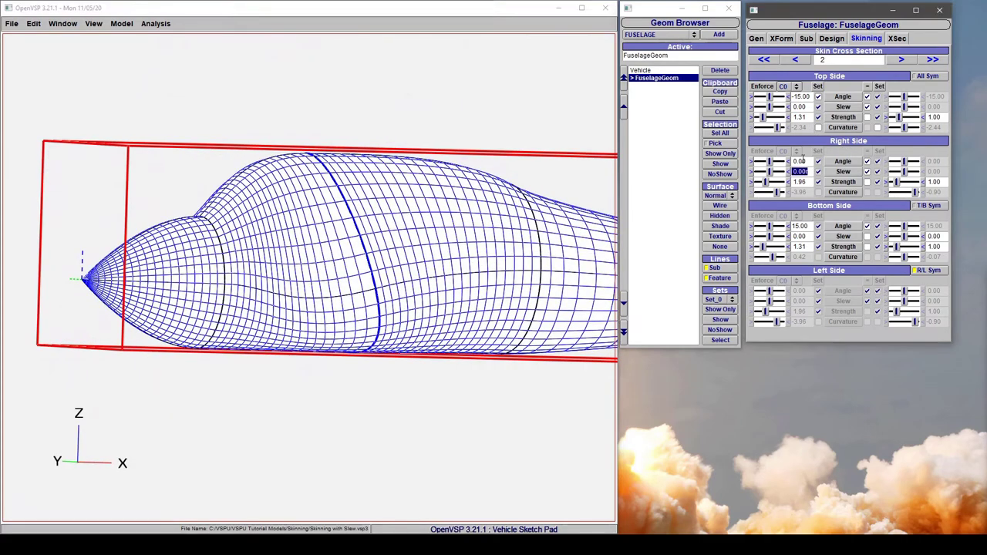
text(15)
key(Return)
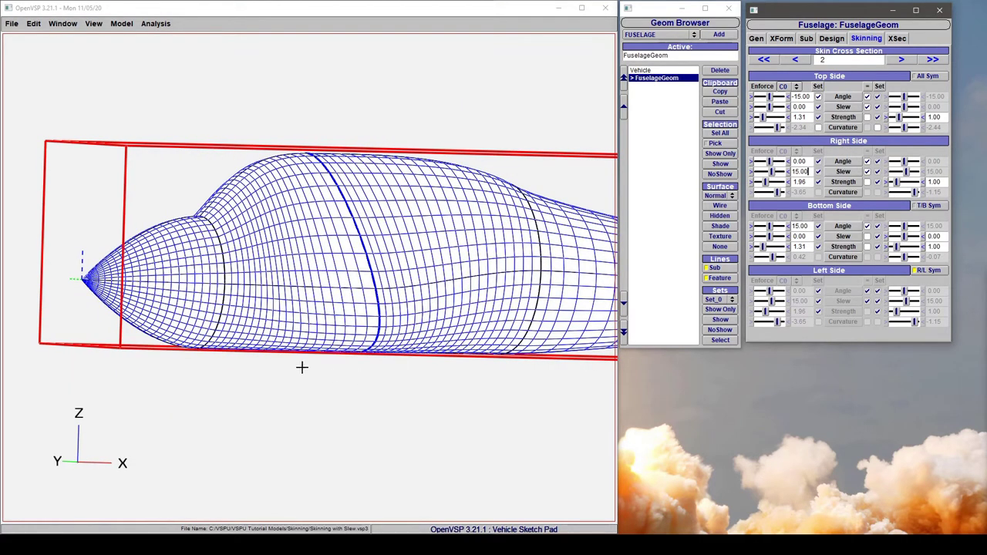
drag(302, 365, 249, 291)
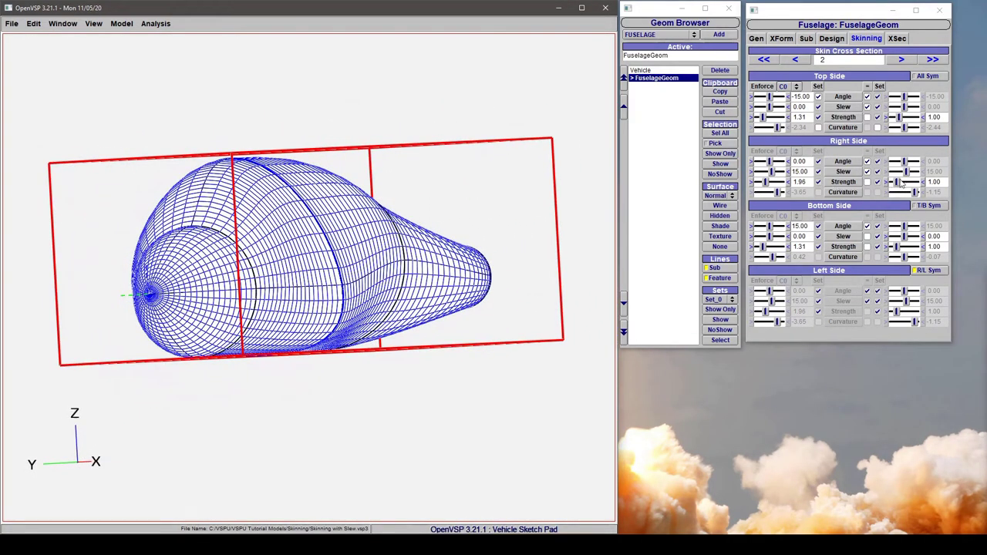
Enable the other-side Right Side slew and preview it at 0 from a closer oblique view.
drag(339, 261, 209, 286)
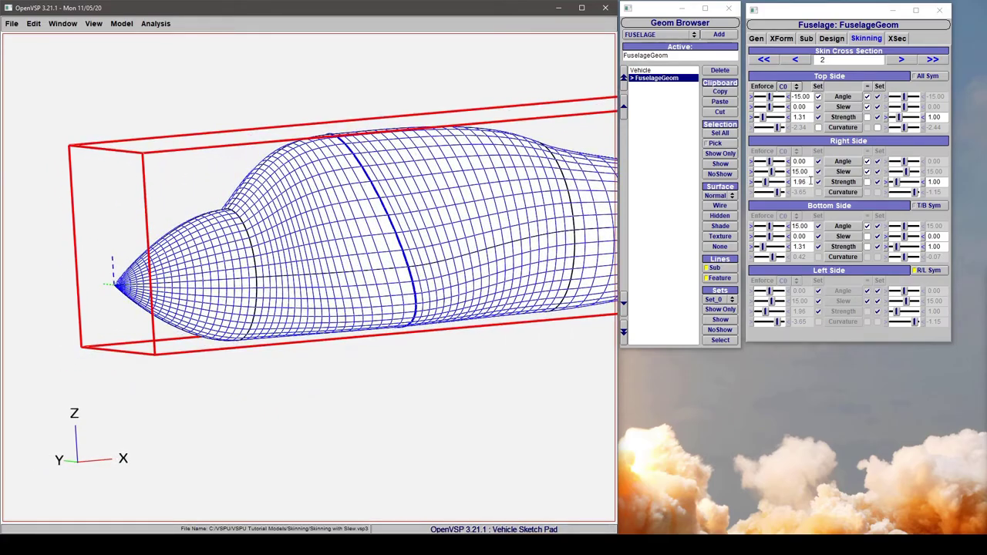
click(877, 172)
drag(584, 223, 347, 255)
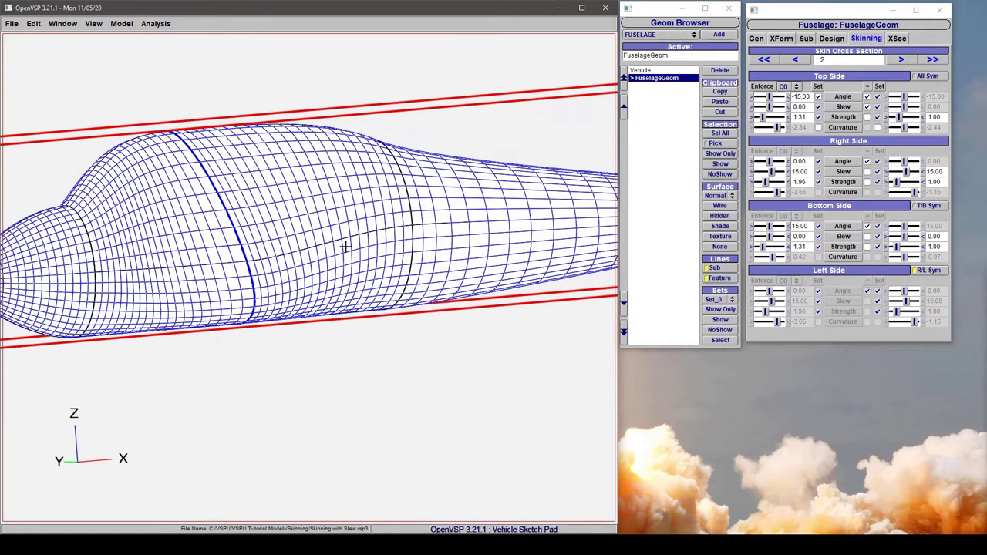
drag(911, 175, 908, 176)
double_click(935, 171)
text(0)
key(Return)
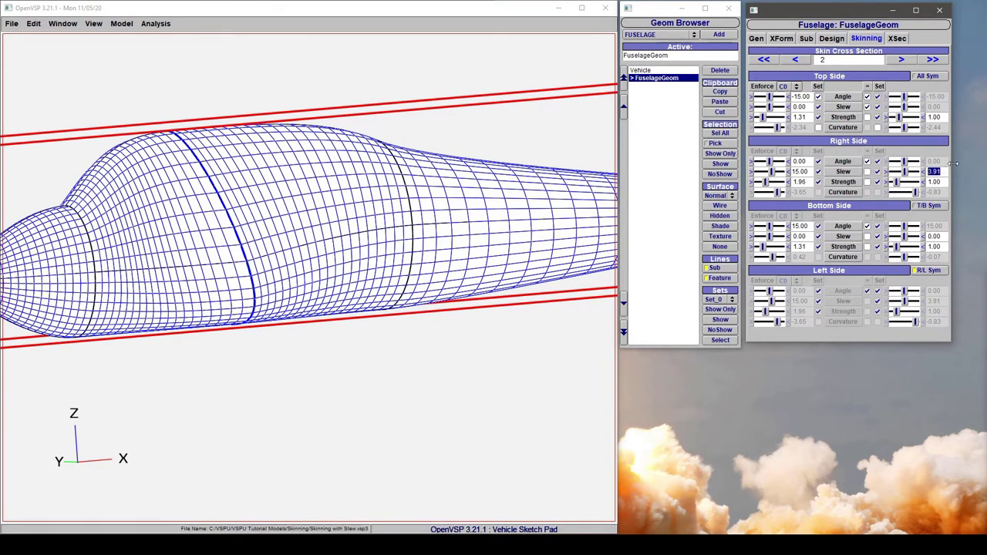
Set the other-side Right Side slew to 15 and compare the fuselage from oblique angles.
drag(353, 283, 282, 234)
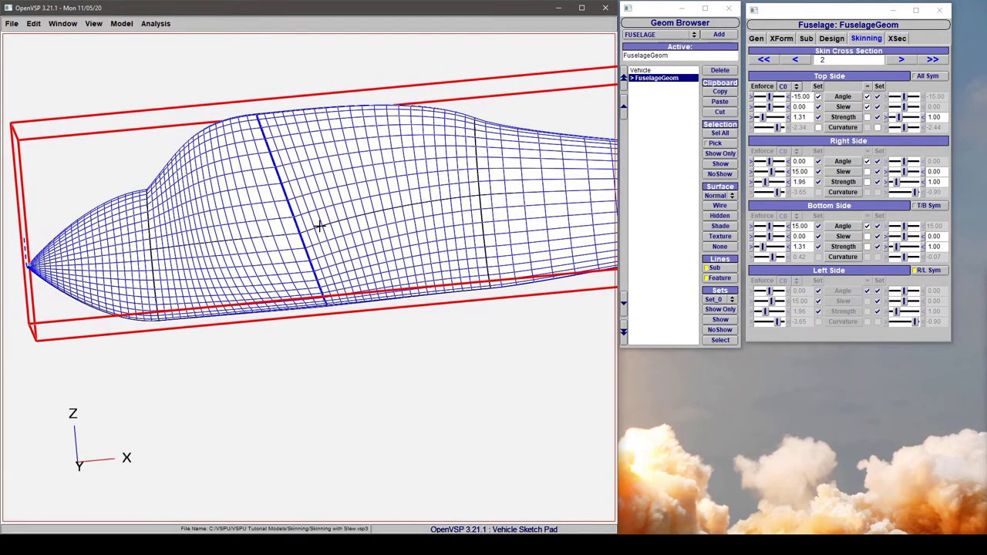
click(942, 167)
double_click(942, 168)
text(15)
key(Return)
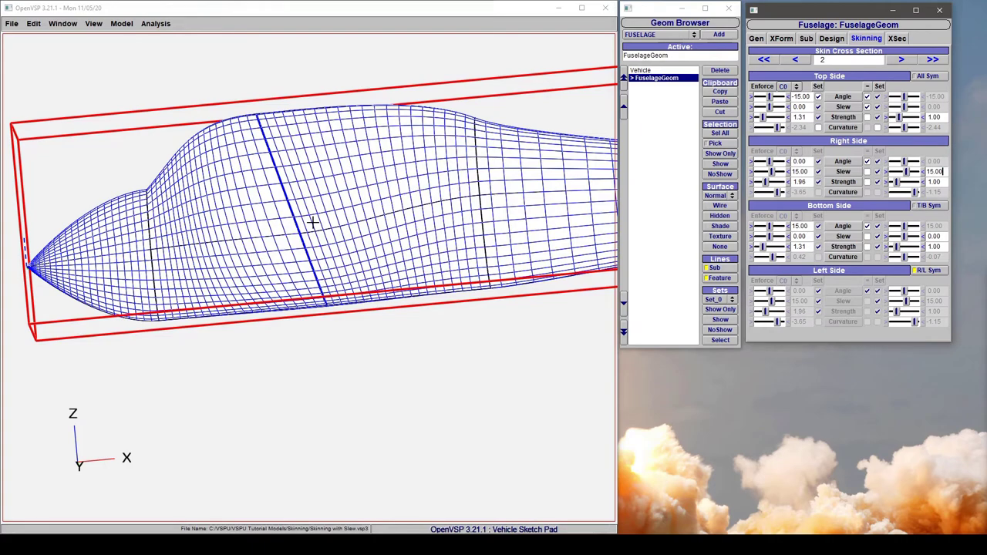
drag(512, 193, 489, 205)
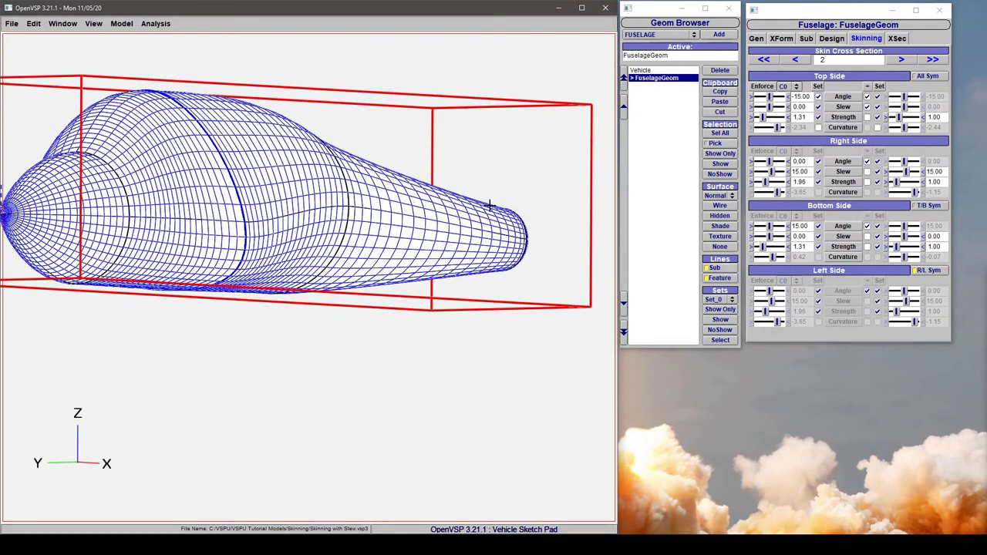
drag(189, 195, 211, 137)
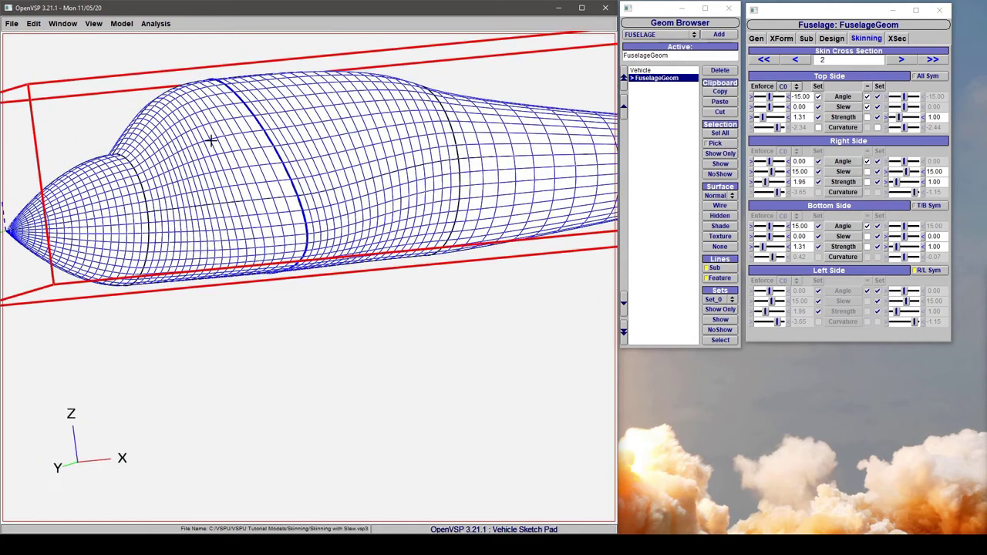
click(898, 38)
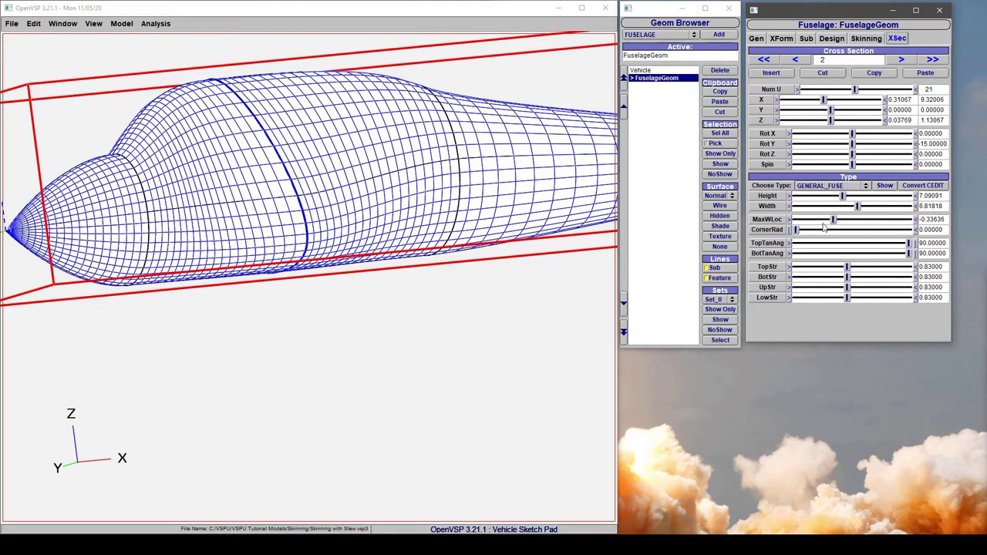
Set cross section 2's MaxWLoc to -0.30 after trying -0.5, then orbit to check the outline.
mouse_move(833, 222)
mouse_down()
mouse_move(802, 224)
mouse_move(882, 224)
mouse_move(836, 223)
mouse_up()
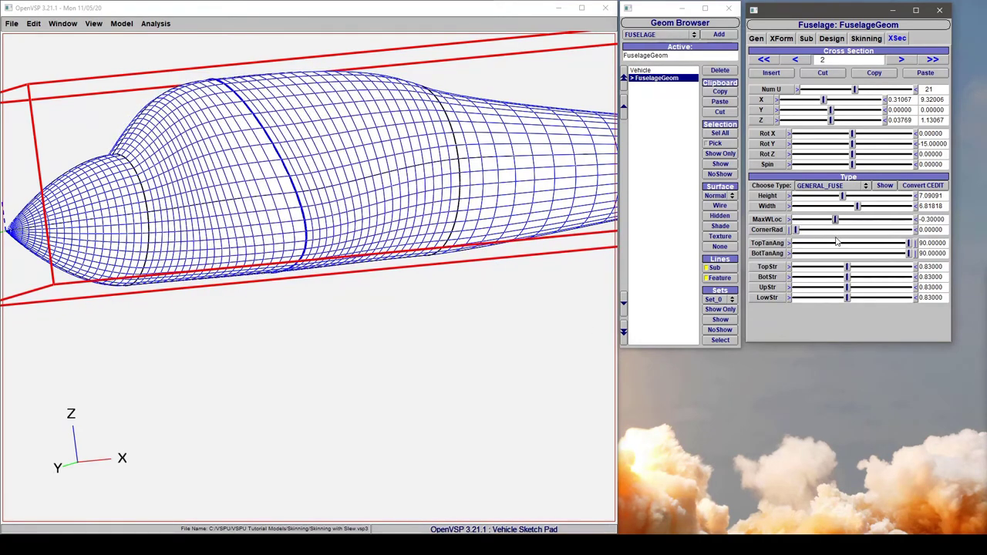
triple_click(936, 219)
key(BackSpace)
text(-0.5)
key(Return)
triple_click(940, 219)
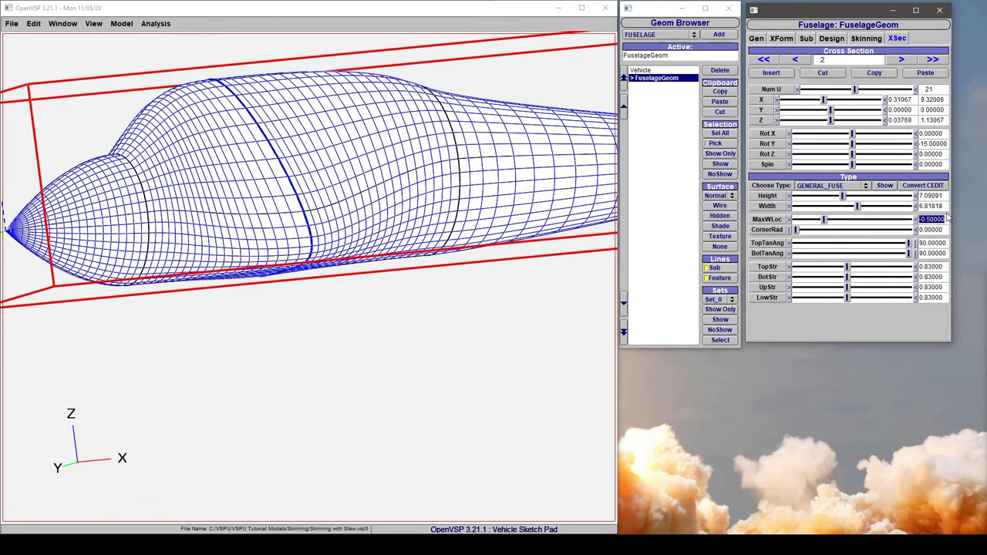
text(-0.3)
key(Return)
drag(298, 223, 342, 204)
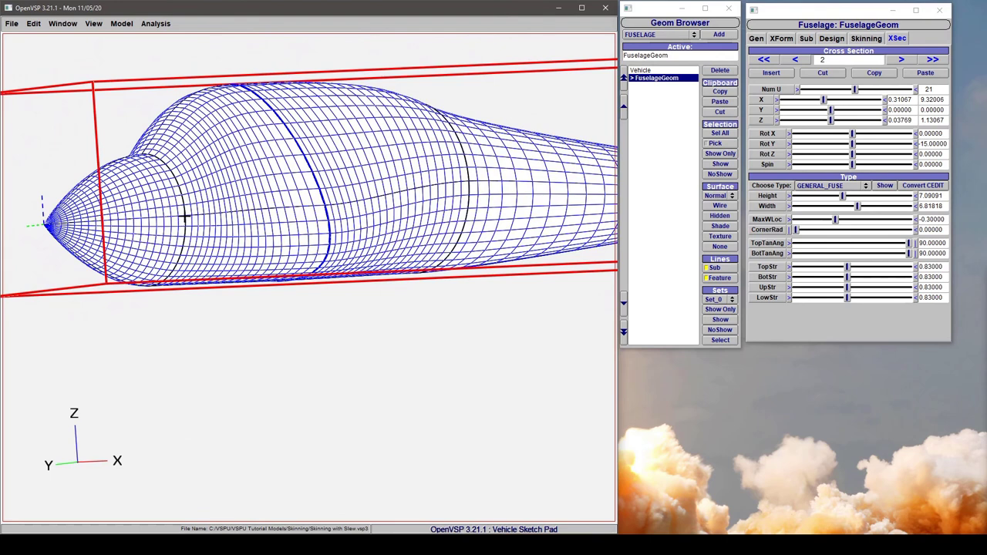